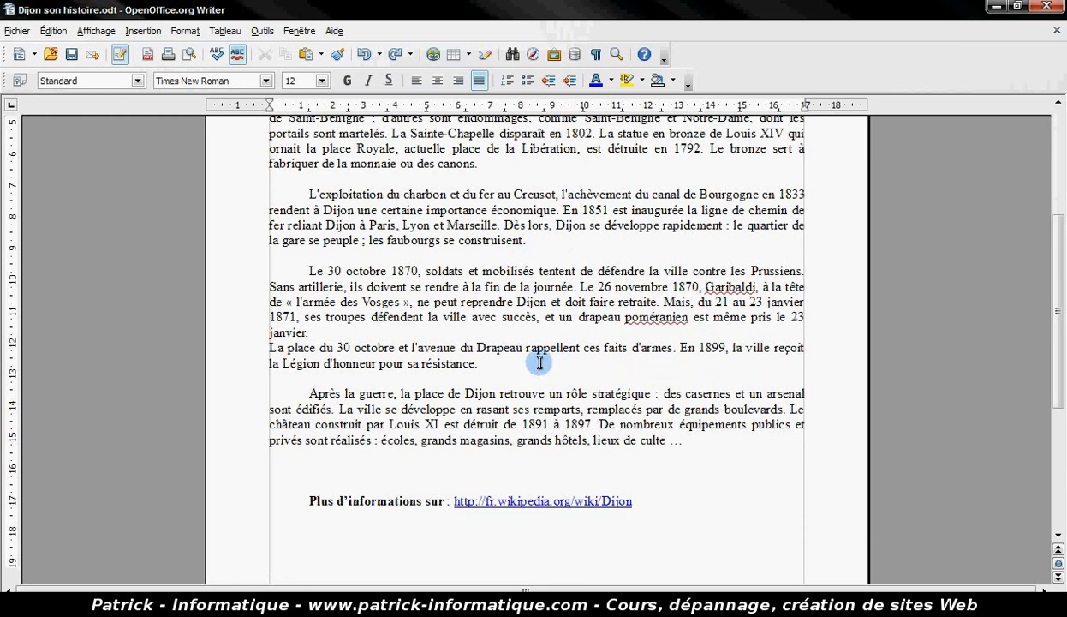
Step: Select the first paragraph under the "Epoque contemporaine" heading and open its column settings
scroll(509, 493, "up", 6)
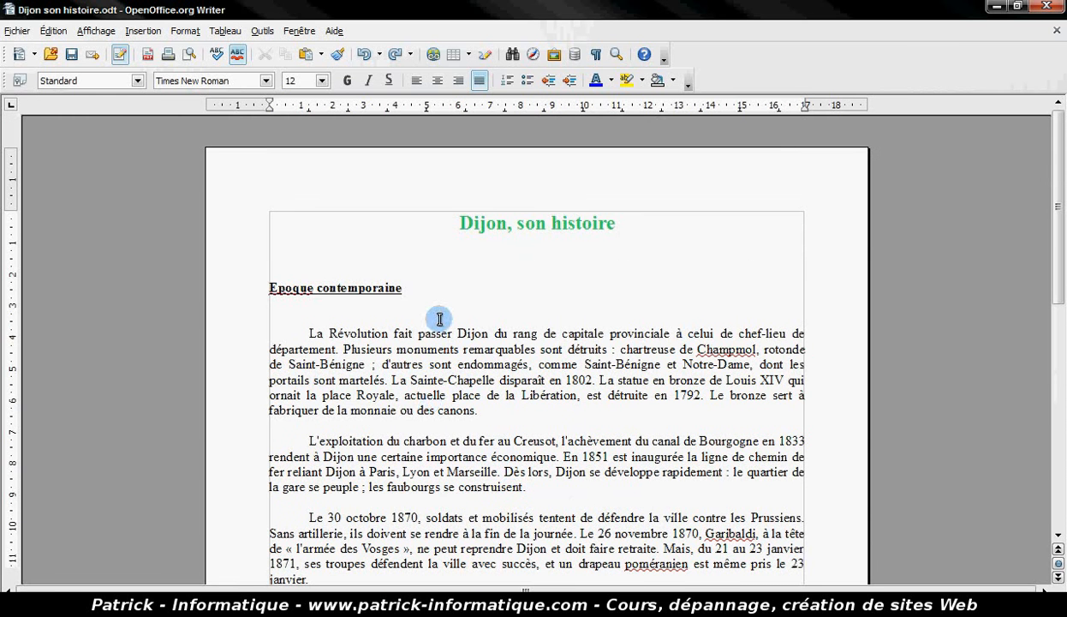
left_click(484, 409)
left_click_drag(480, 410, 306, 332)
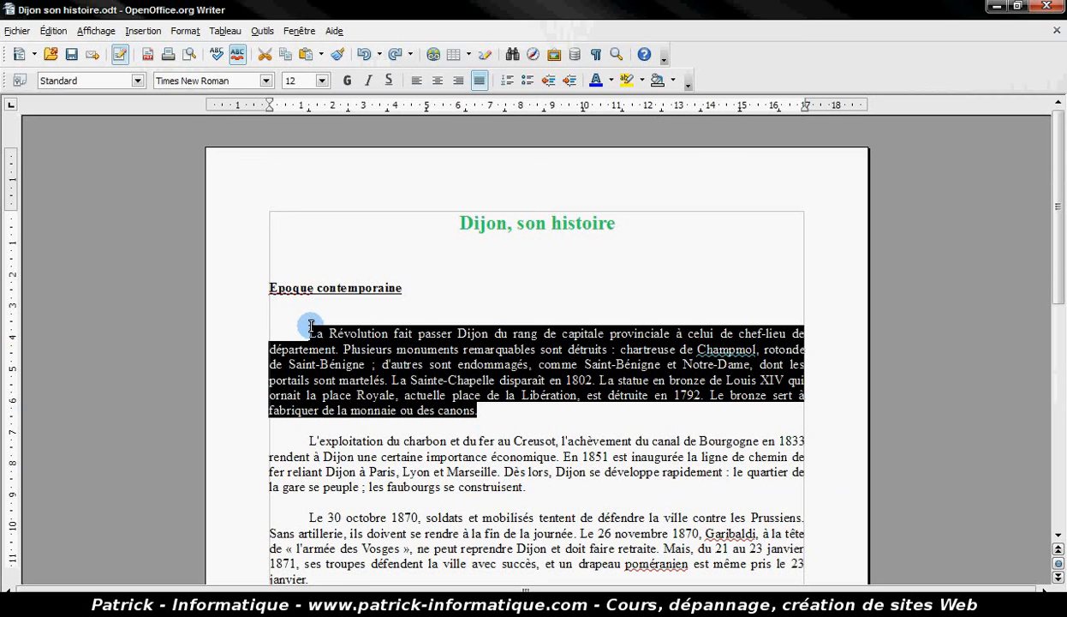
left_click(192, 33)
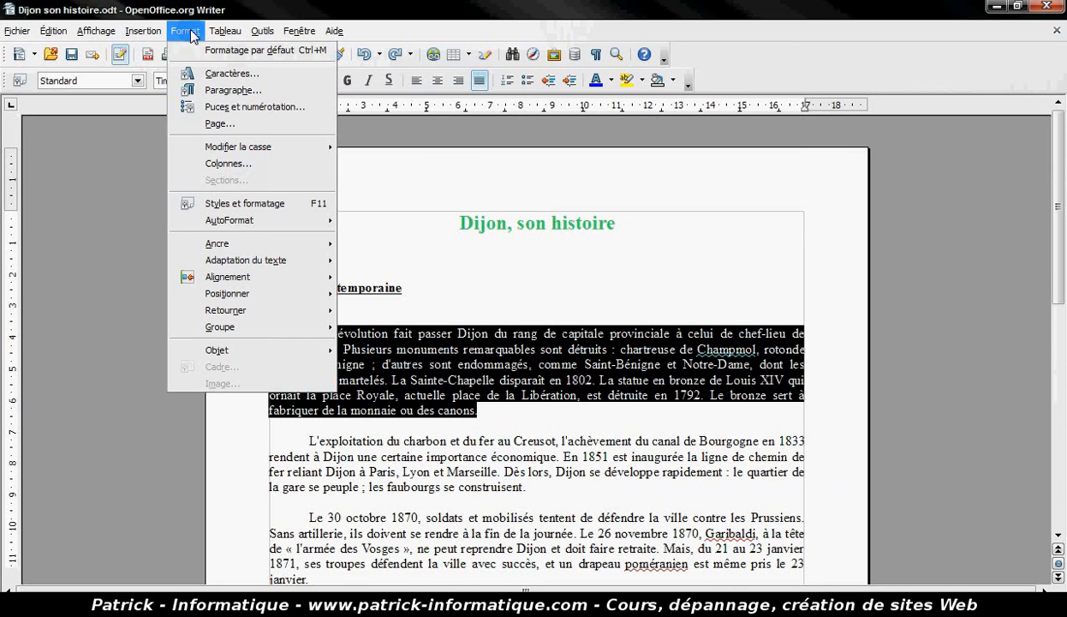
left_click(239, 167)
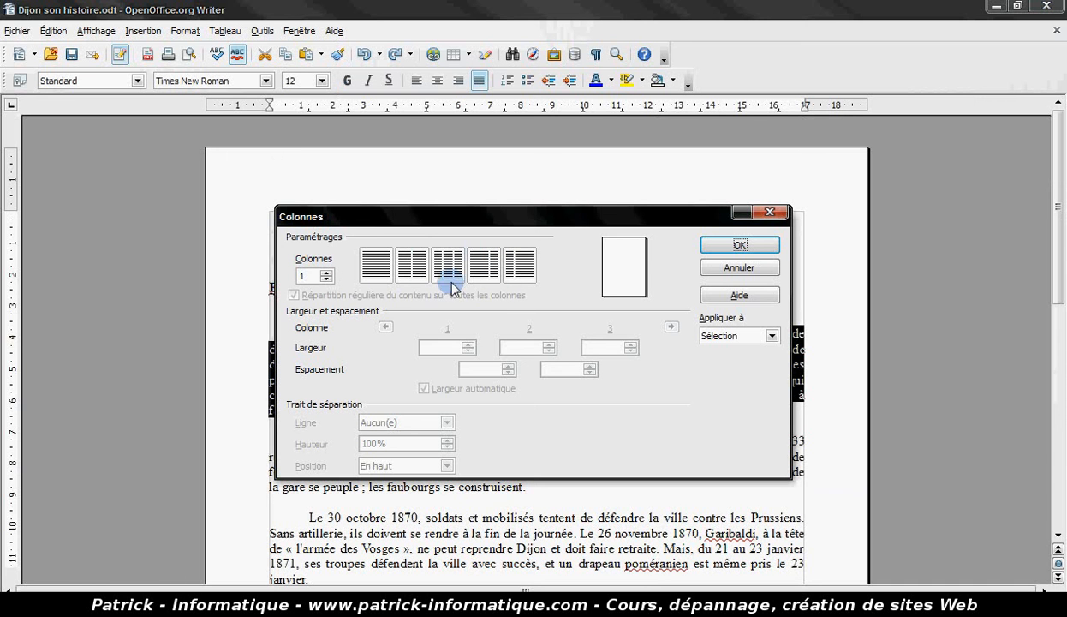
Step: Try the preset layouts with two equal columns, three equal columns, and two unequal columns in both arrangements
left_click(410, 265)
left_click(448, 270)
left_click(484, 272)
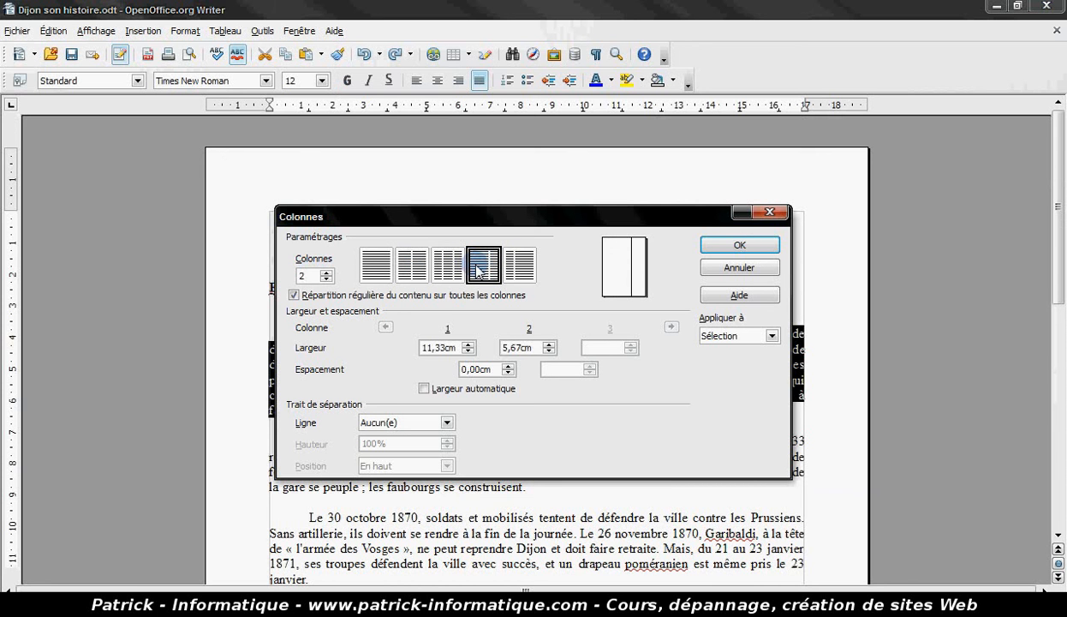
left_click(528, 271)
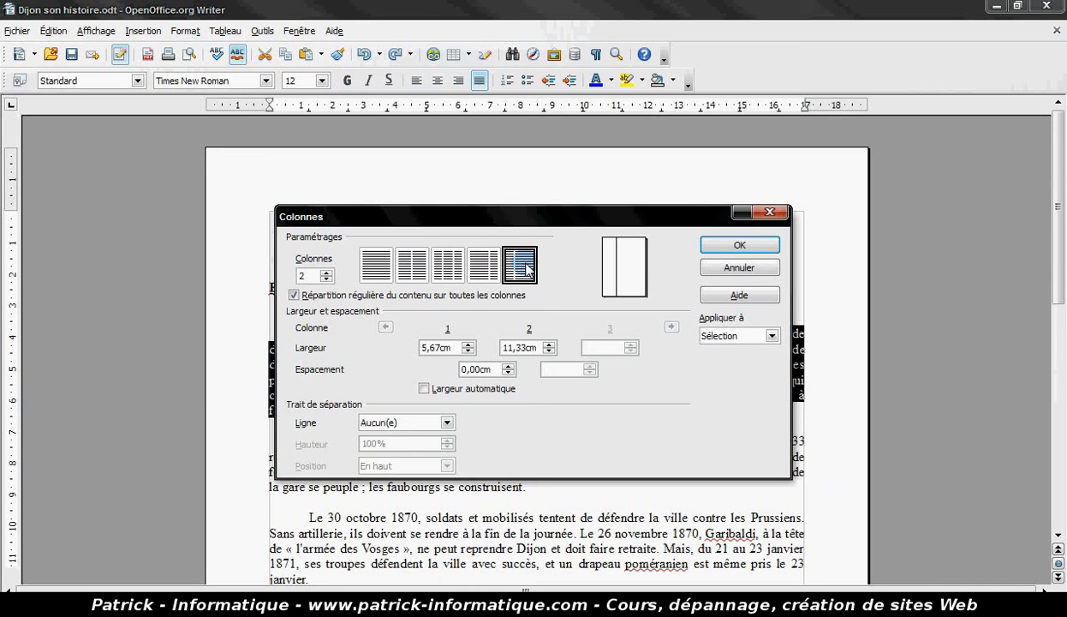
left_click(422, 267)
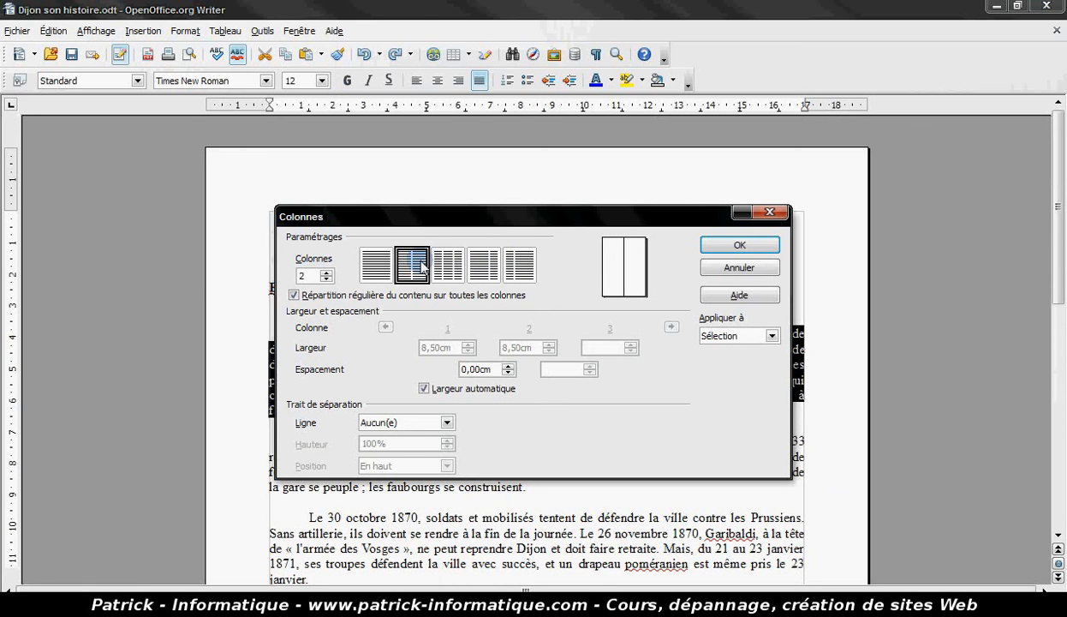
left_click(447, 265)
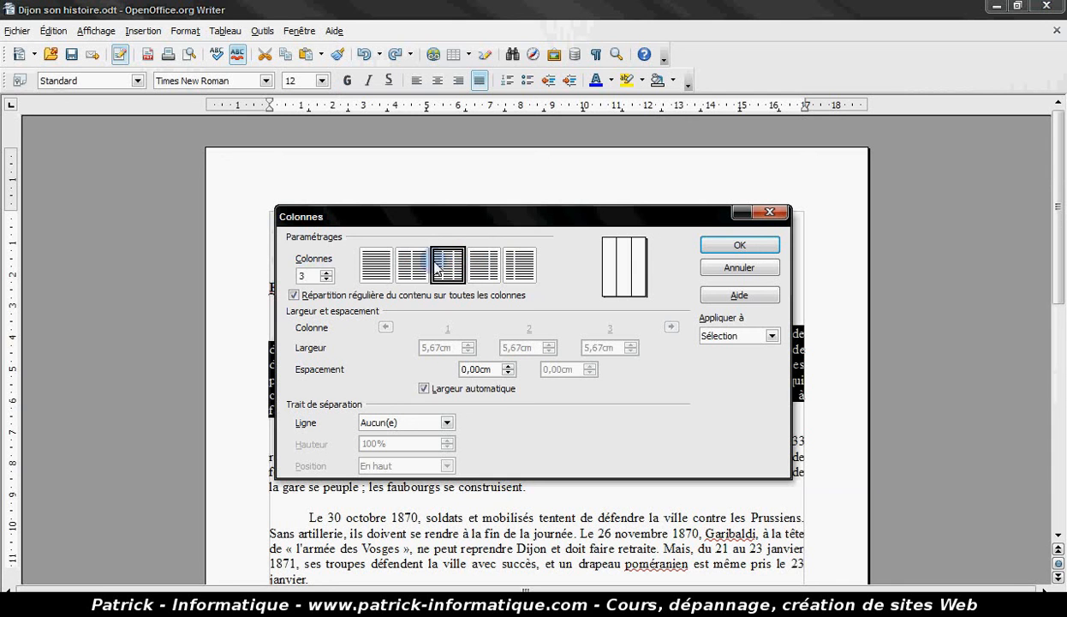
Step: Try different column counts for the selected paragraph, going up to 6, down to 2 and up to 5
left_click(325, 275)
left_click(325, 275)
left_click(325, 275)
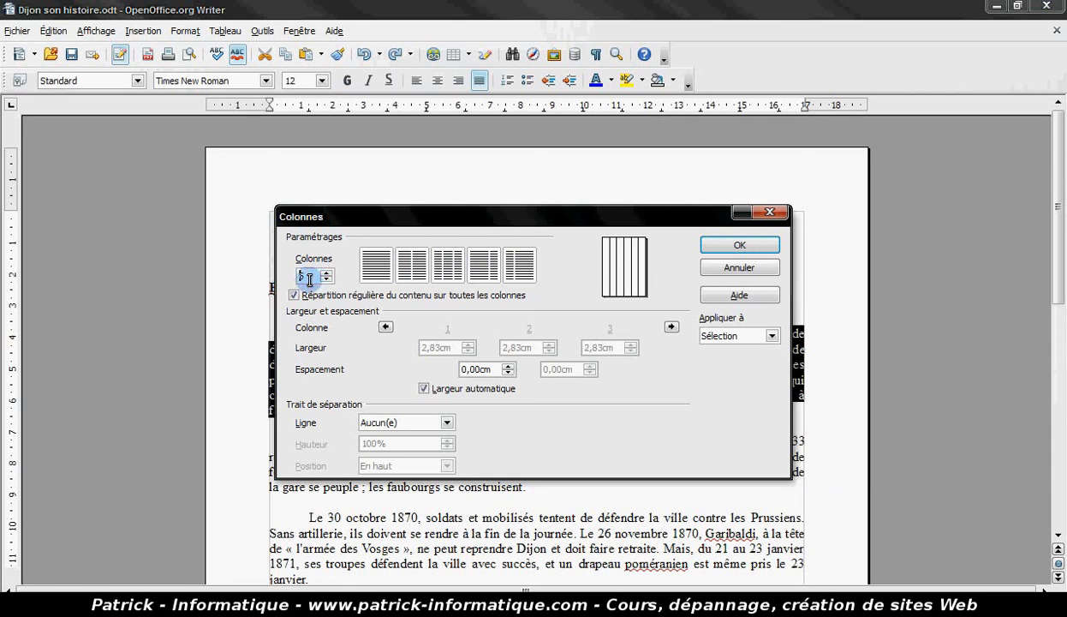
left_click(326, 279)
left_click(327, 279)
left_click(326, 279)
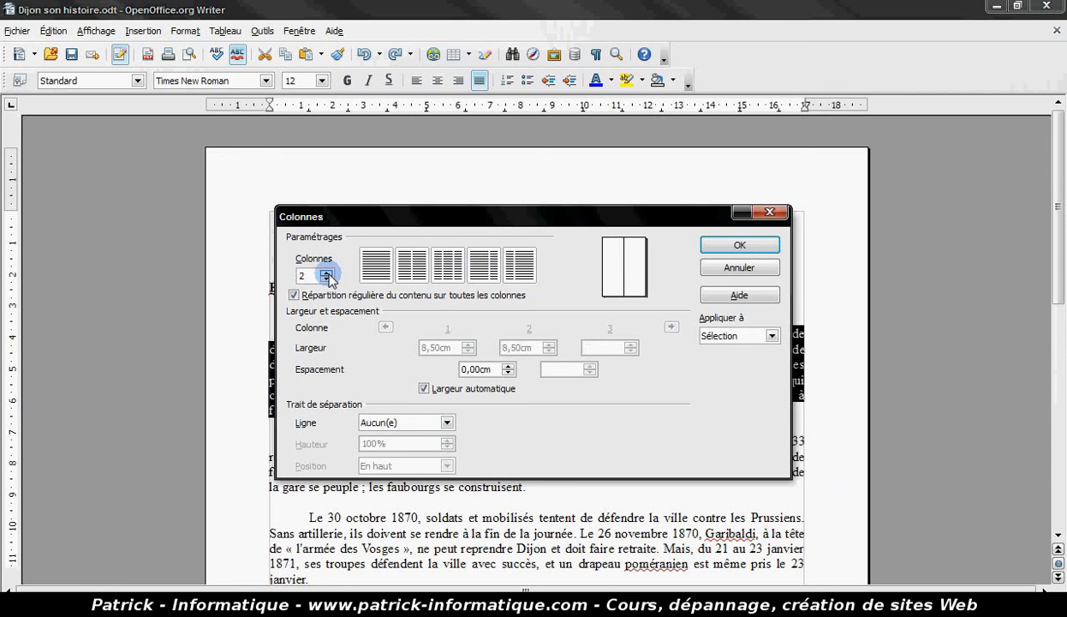
left_click(326, 276)
left_click(326, 276)
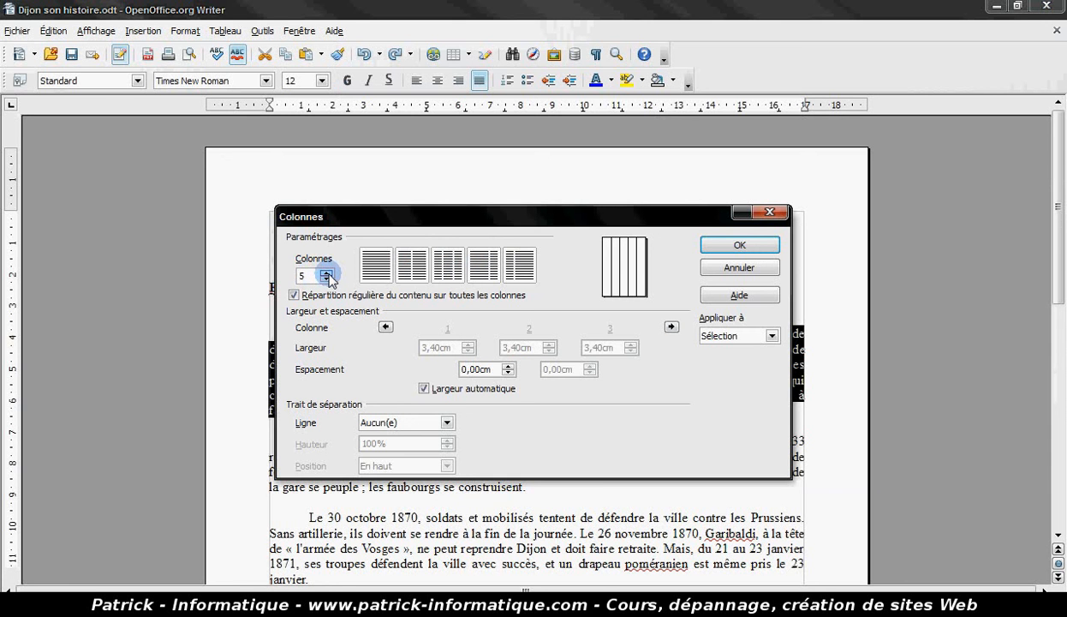
Step: Choose two equal columns for the paragraph and set the spacing between them to 1,00 cm
left_click(406, 271)
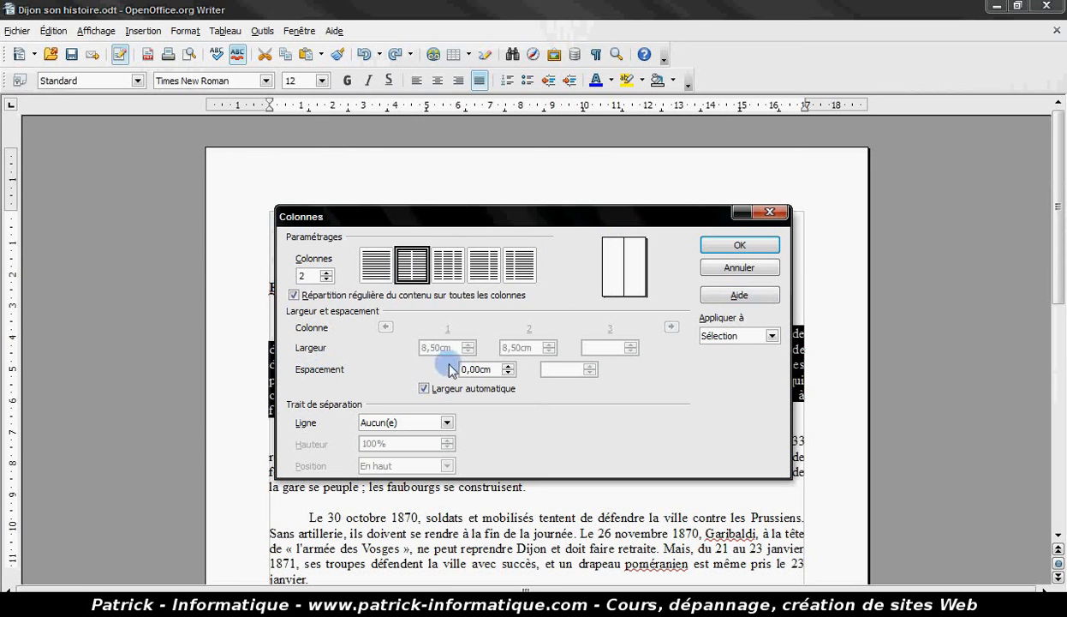
left_click(507, 365)
left_click(508, 365)
left_click(508, 366)
left_click(508, 365)
left_click(507, 365)
left_click(507, 366)
left_click(508, 366)
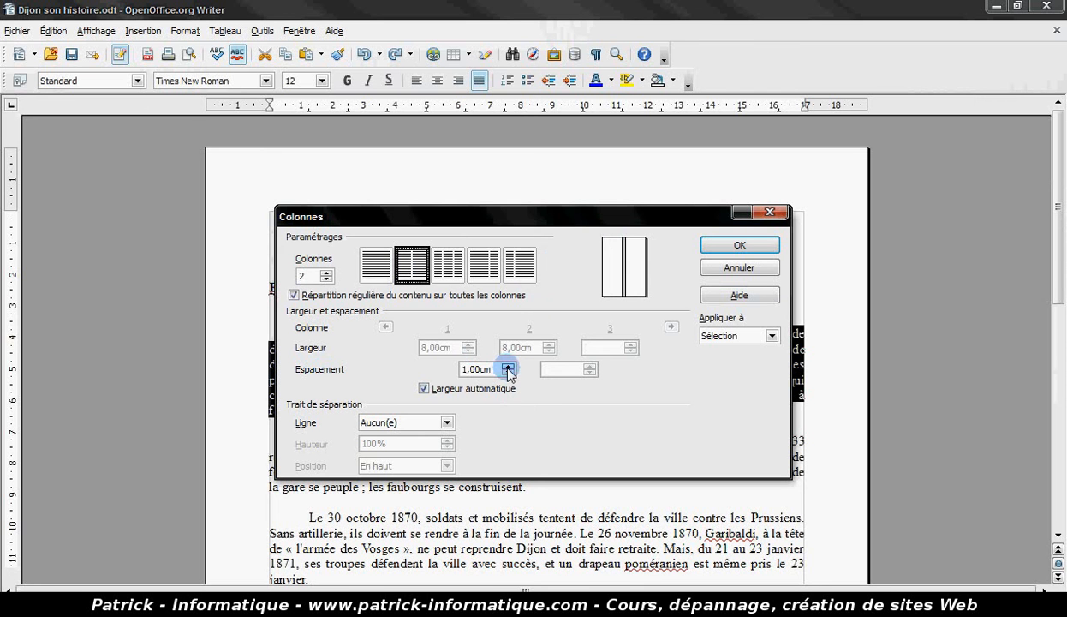
Step: Add a 1,00 pt separator line between the columns and apply the layout to the selected paragraph
left_click(382, 426)
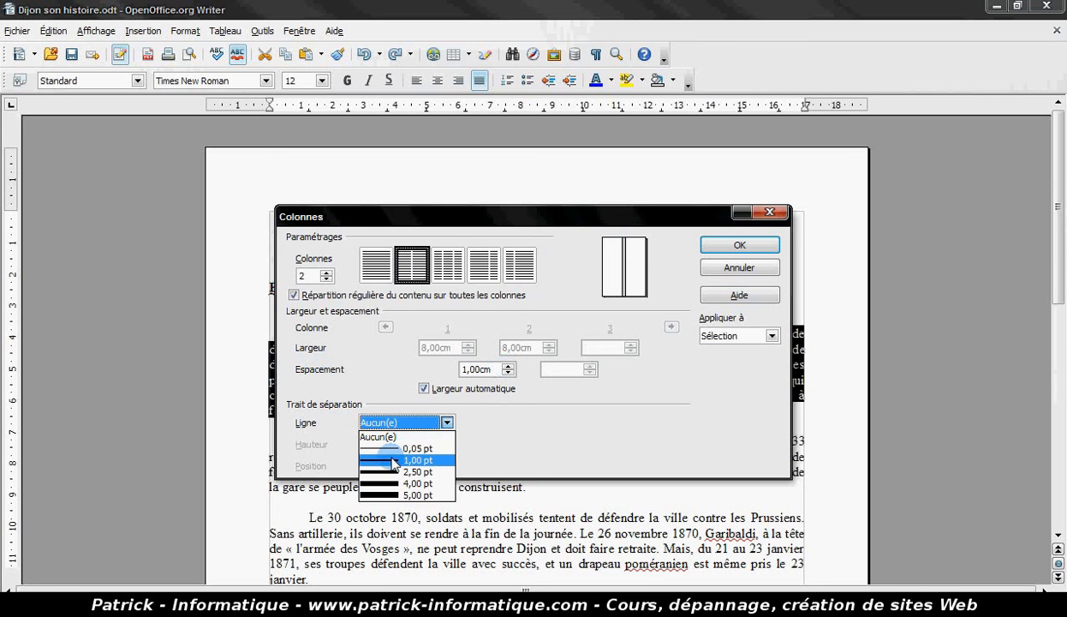
left_click(393, 461)
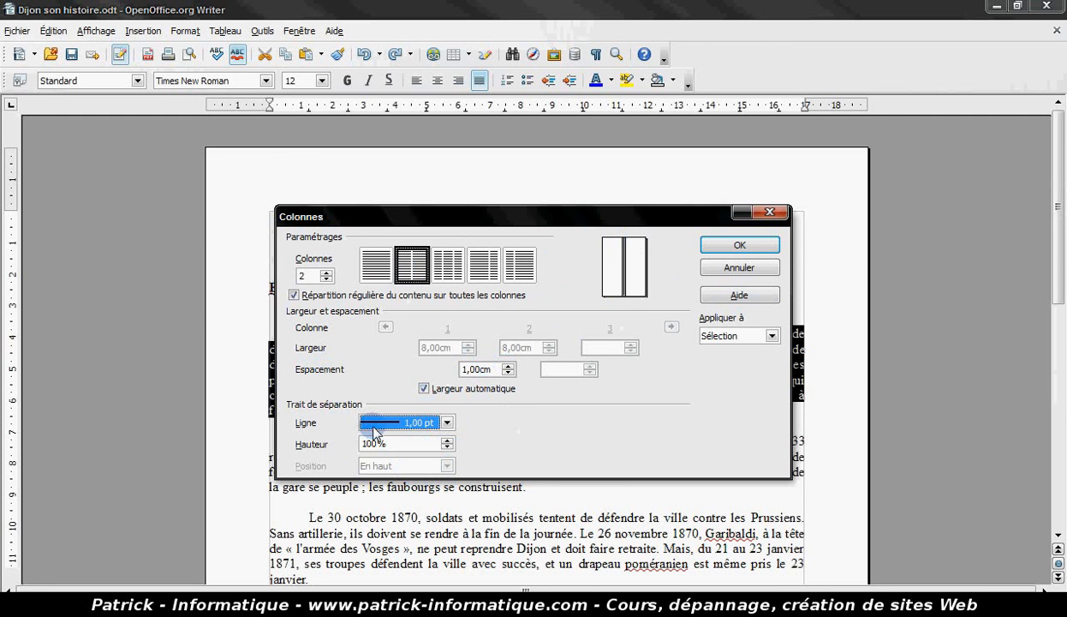
left_click(740, 246)
left_click(528, 293)
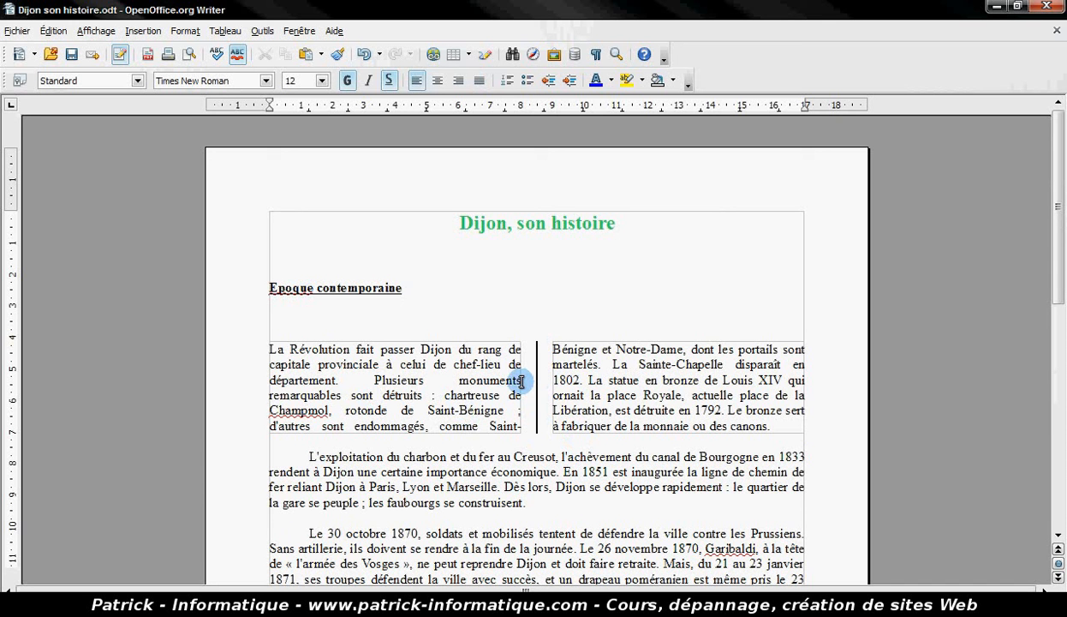
Step: Undo the two-column layout of the first paragraph and clear the text selection
left_click(366, 54)
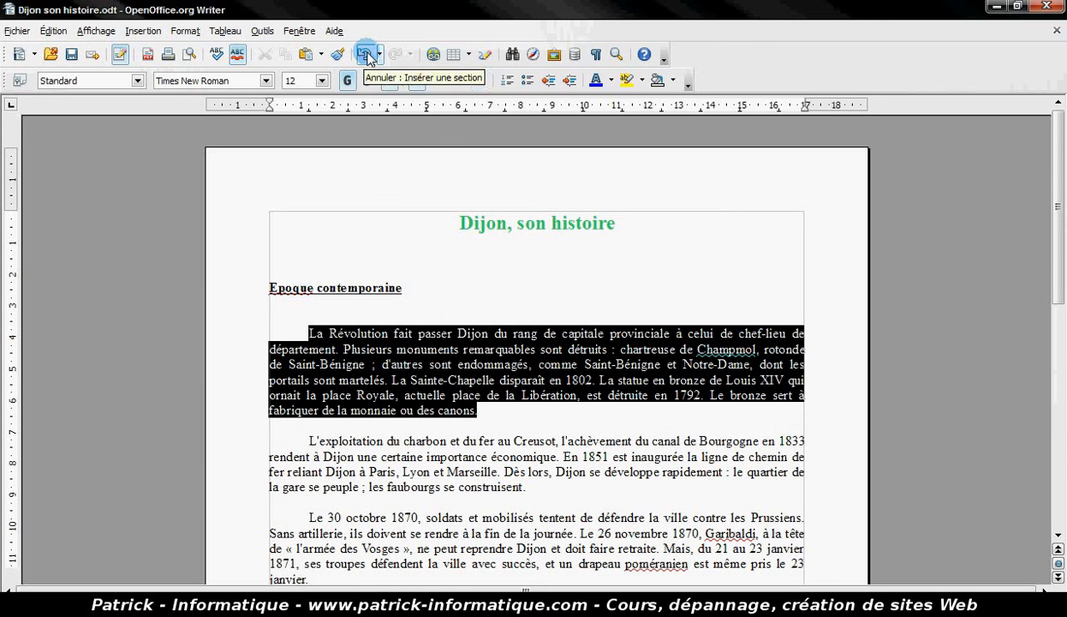
left_click(501, 330)
left_click(573, 457)
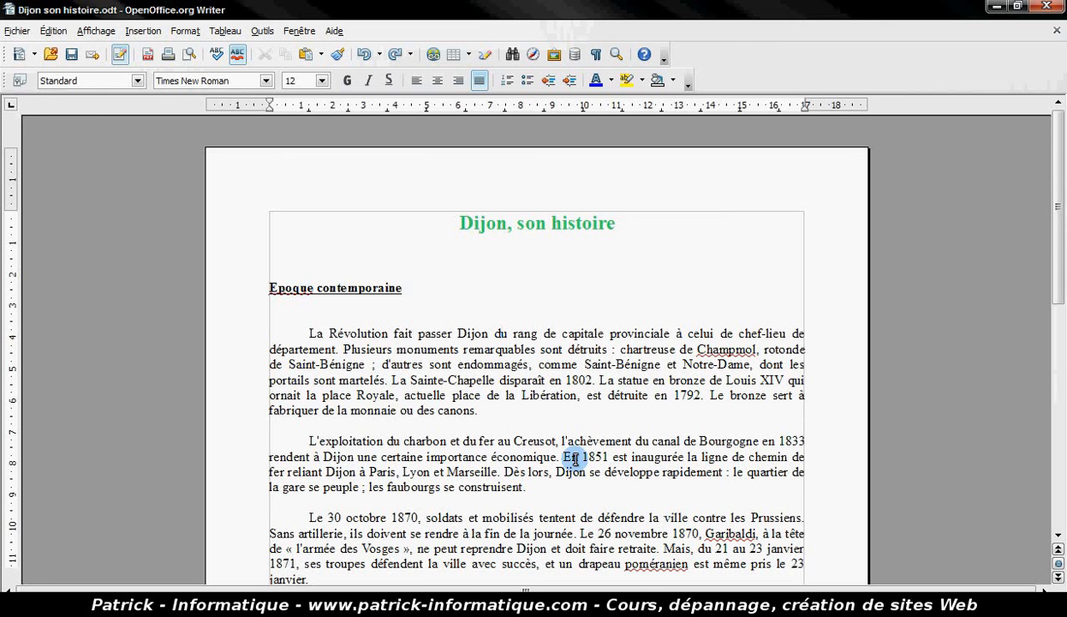
Step: Select the whole text from the title to the Wikipedia link and choose two equal columns for it
left_click_drag(461, 223, 651, 584)
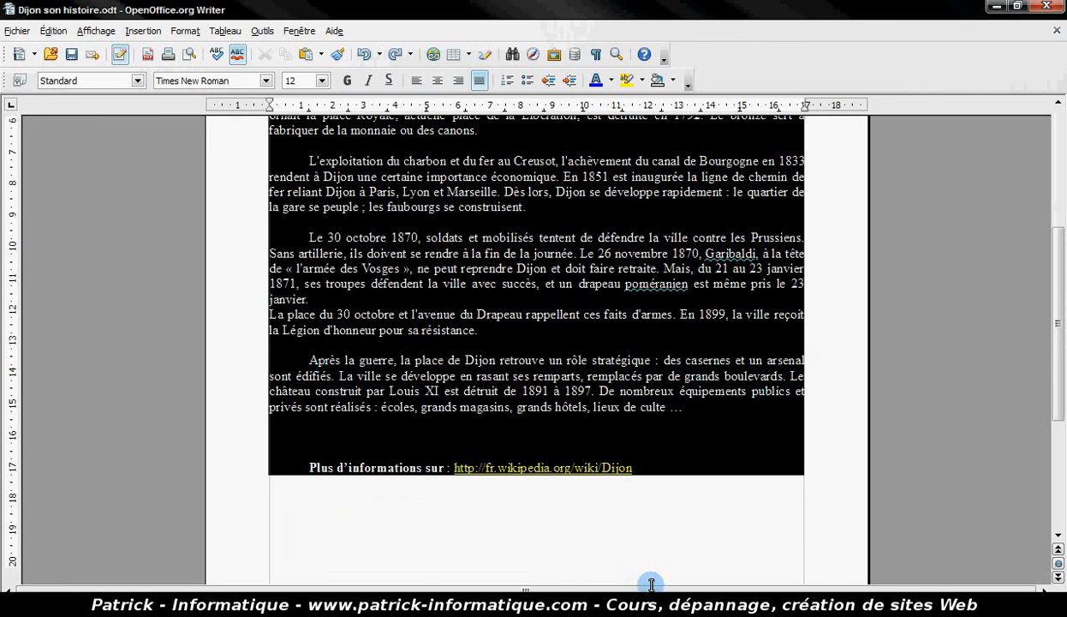
left_click(190, 30)
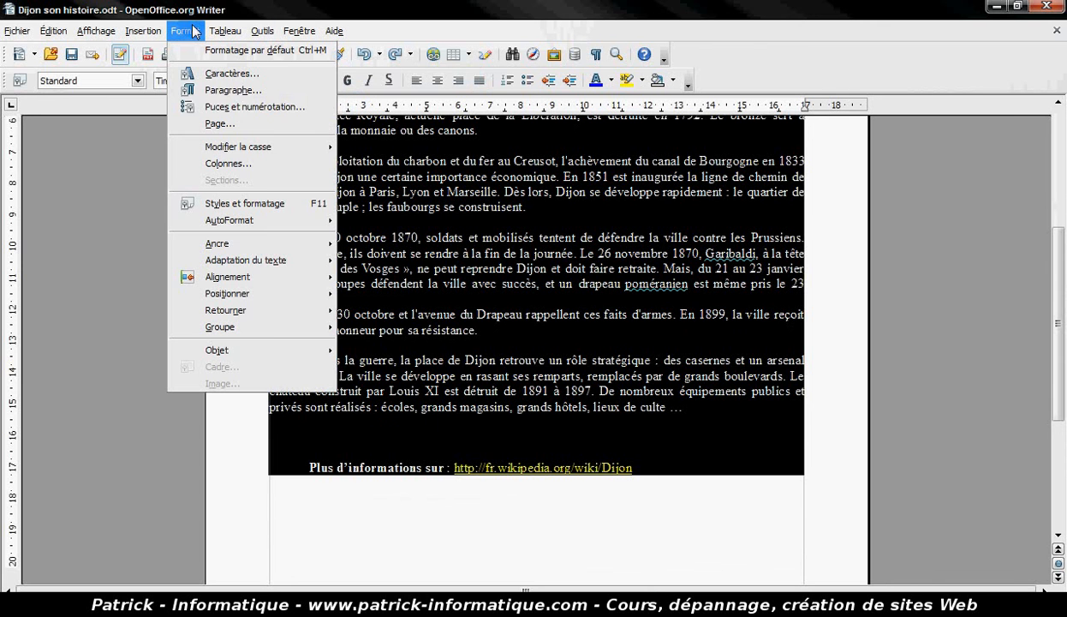
left_click(231, 162)
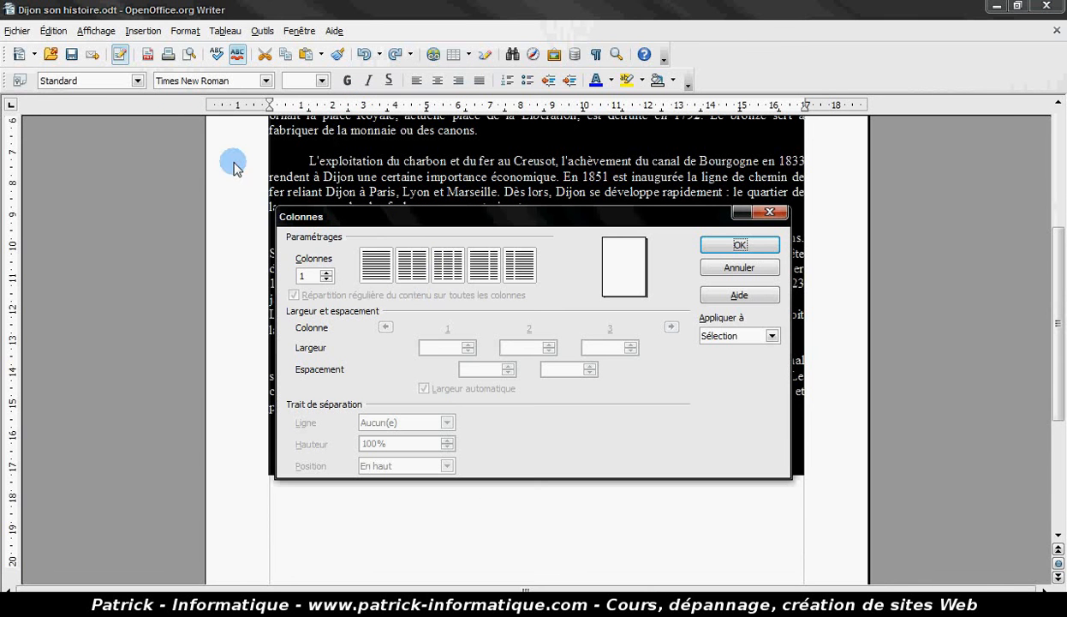
left_click(417, 270)
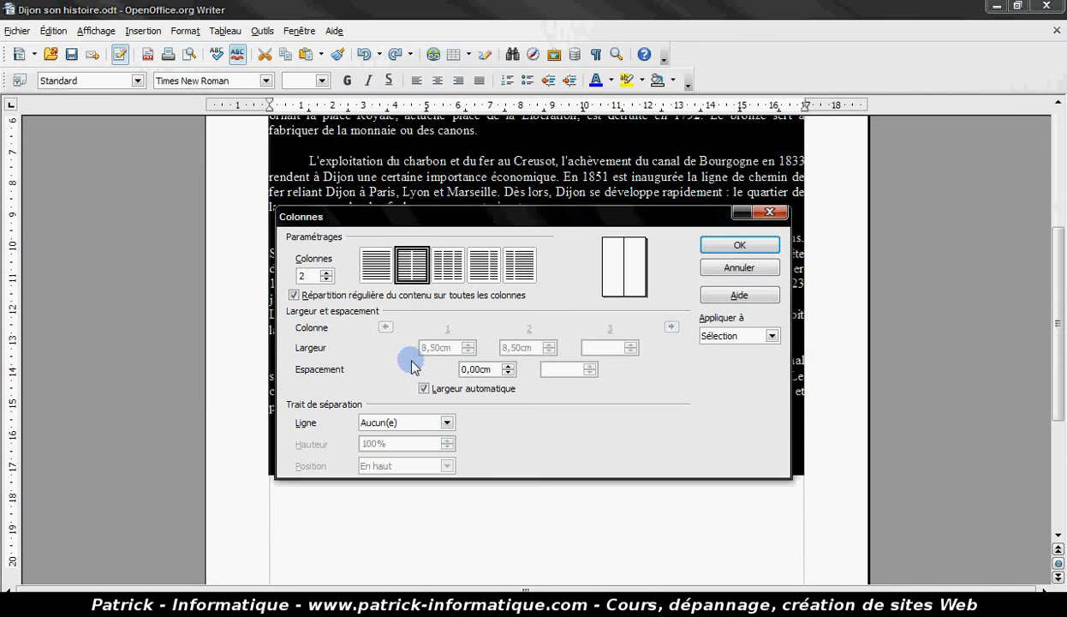
Step: Set the column spacing to 1,00 cm and the separator line to 0,05 pt for the whole text
left_click(507, 366)
left_click(507, 366)
left_click(507, 366)
left_click(507, 366)
left_click(507, 365)
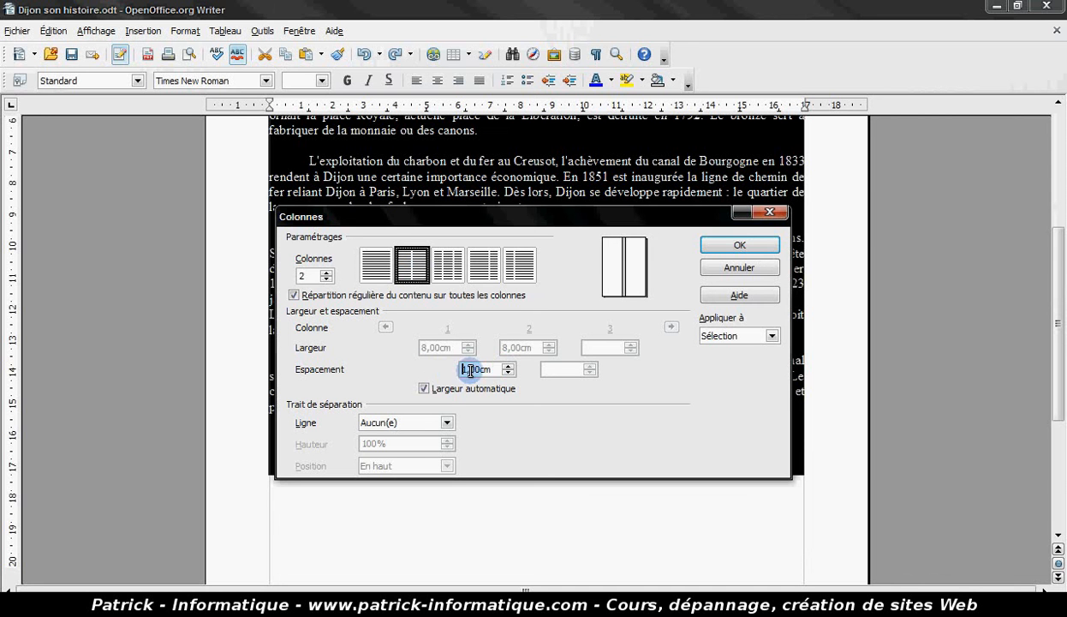
left_click(446, 422)
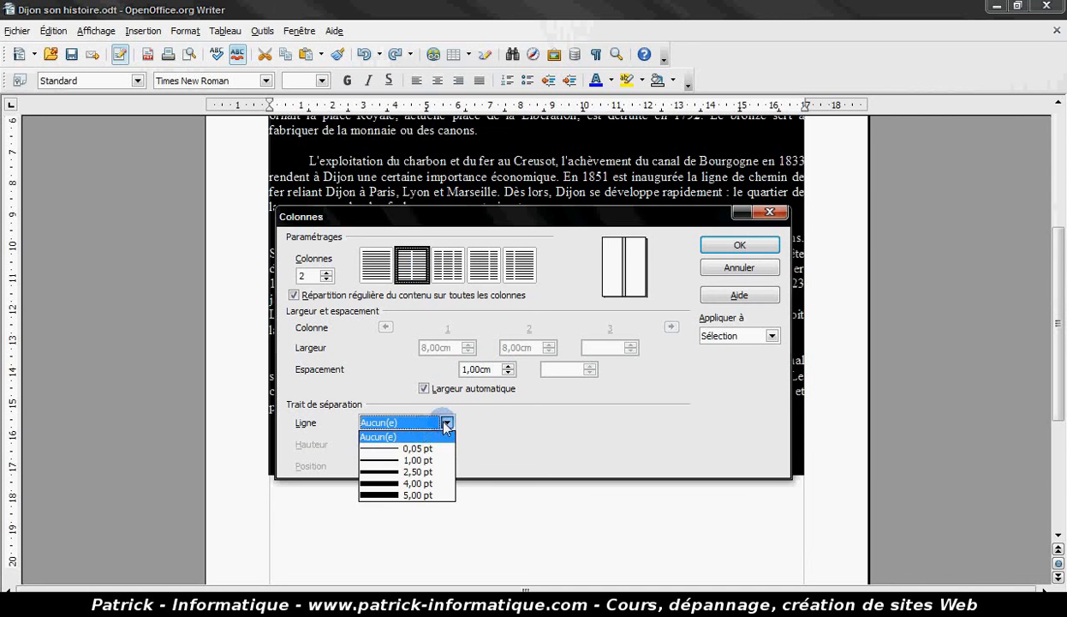
left_click(409, 449)
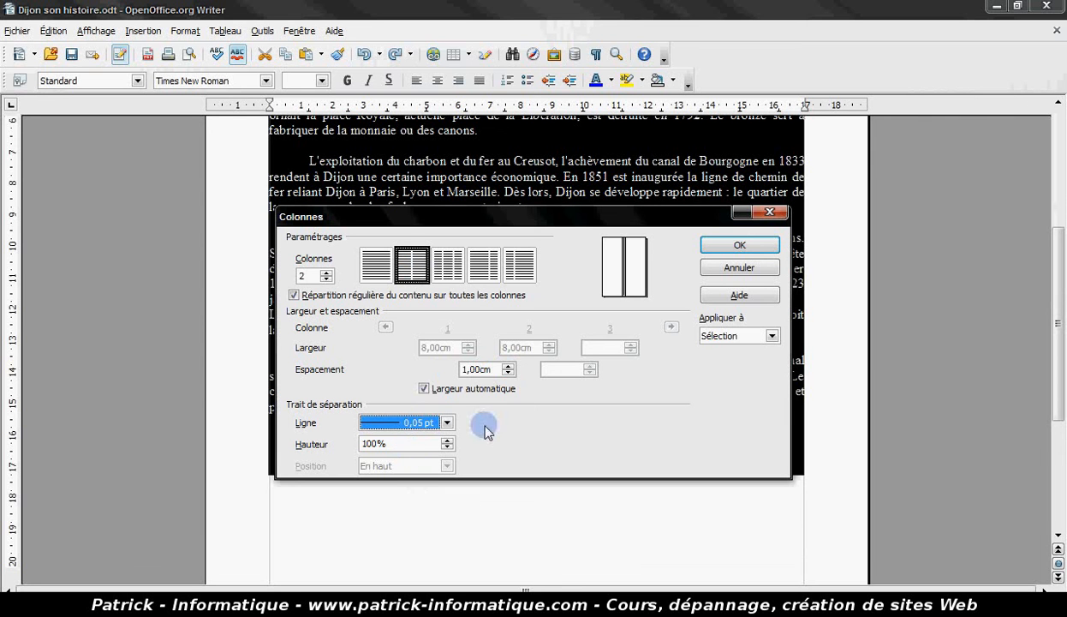
Step: Try the Standard page style as the target for the columns, and apply the two-column layout to the selected text
left_click(743, 338)
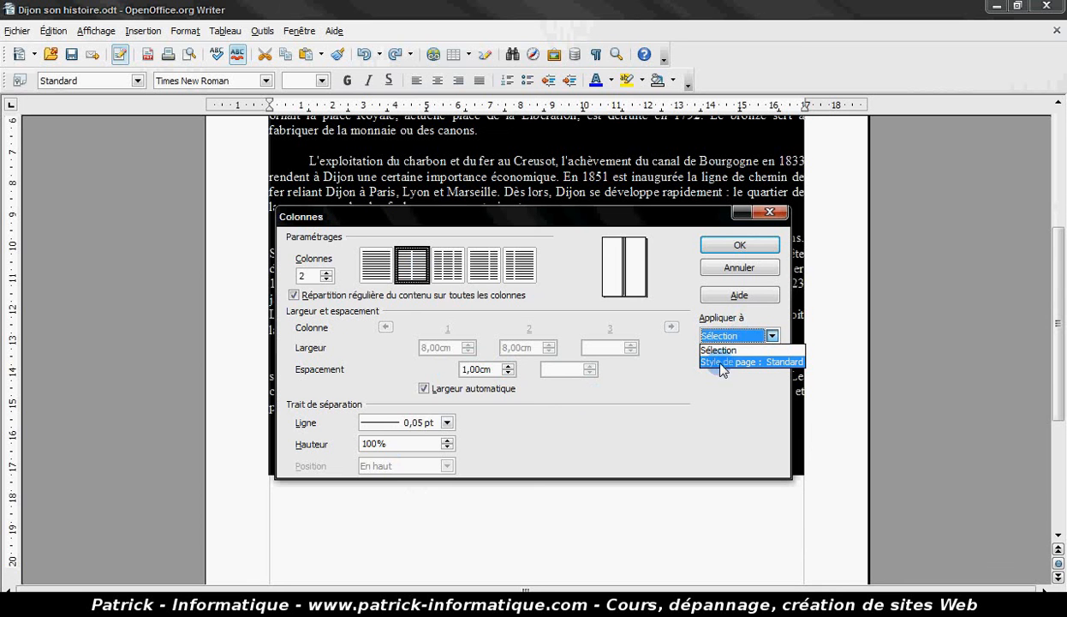
left_click(751, 362)
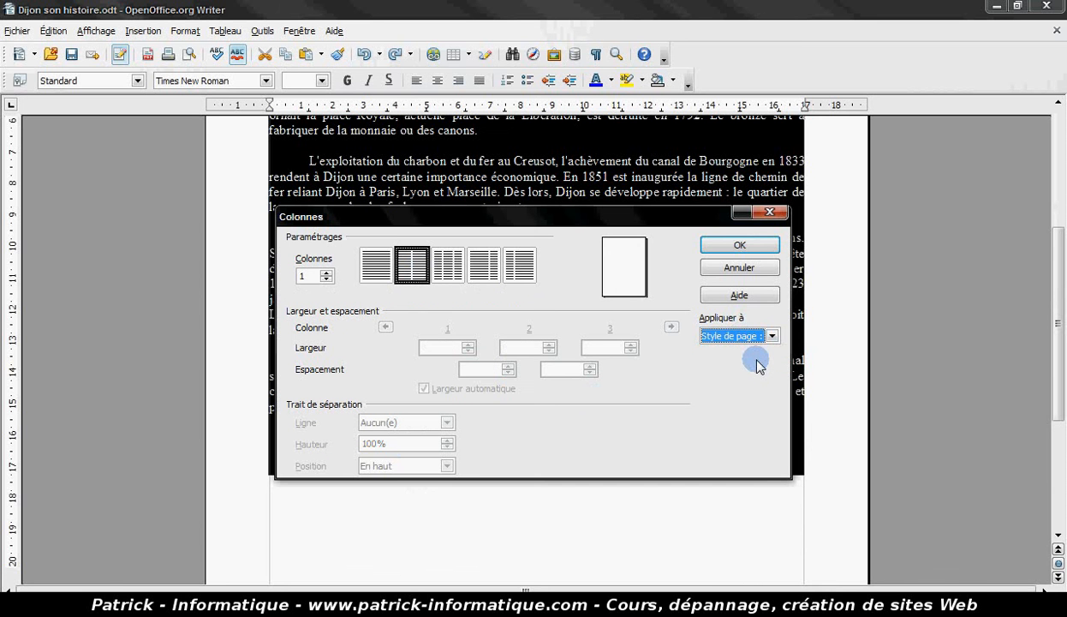
left_click(753, 246)
left_click(657, 450)
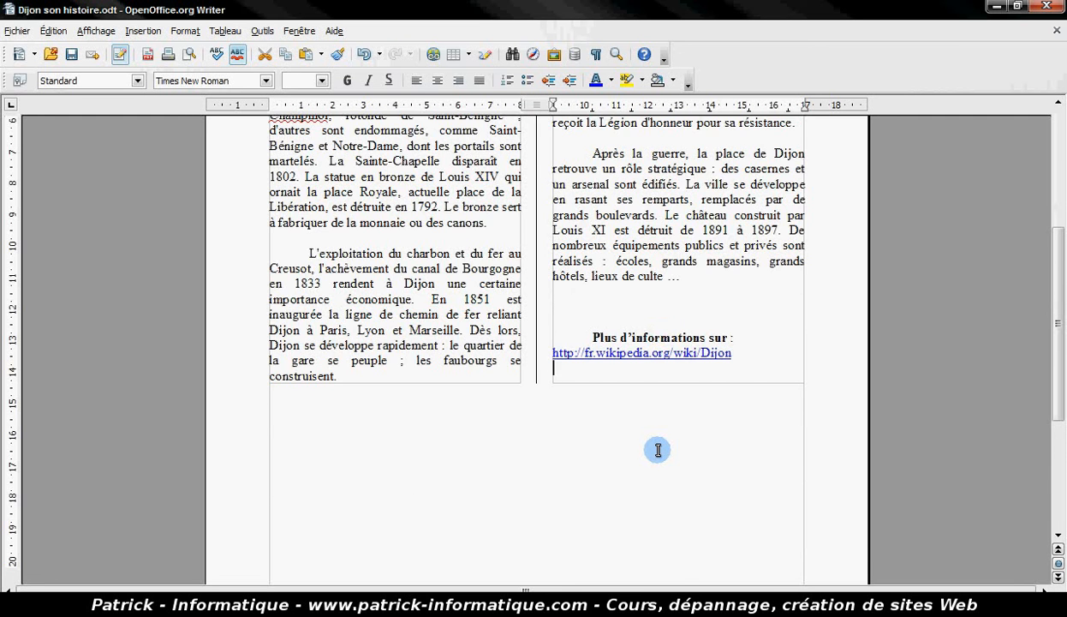
Step: Review the two-column document from the top, and undo the column layout of the whole text
scroll(657, 449, "up", 6)
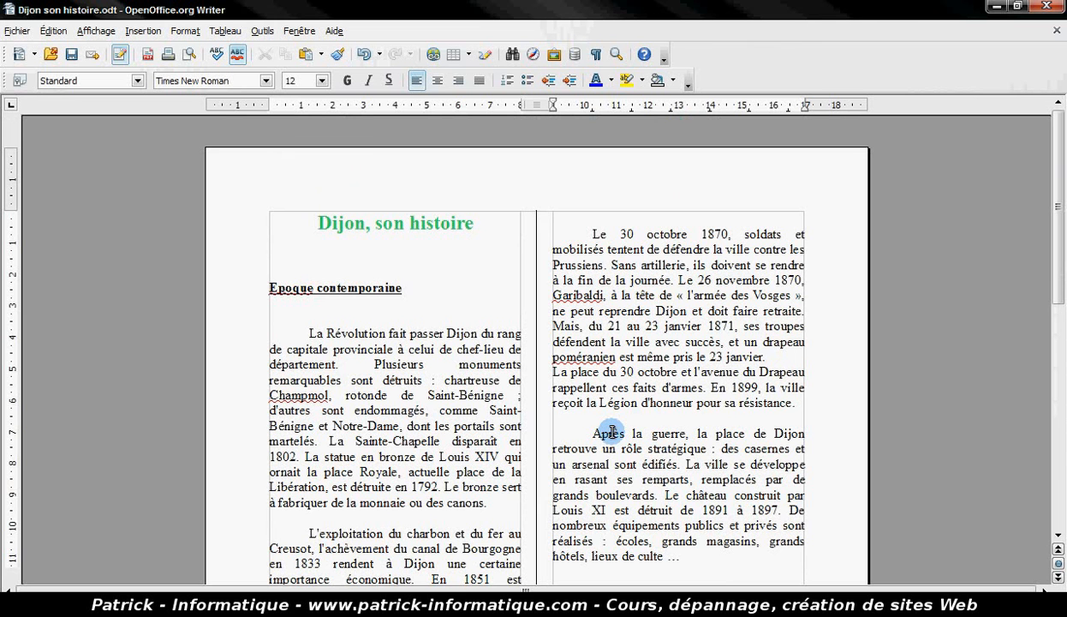
left_click(364, 57)
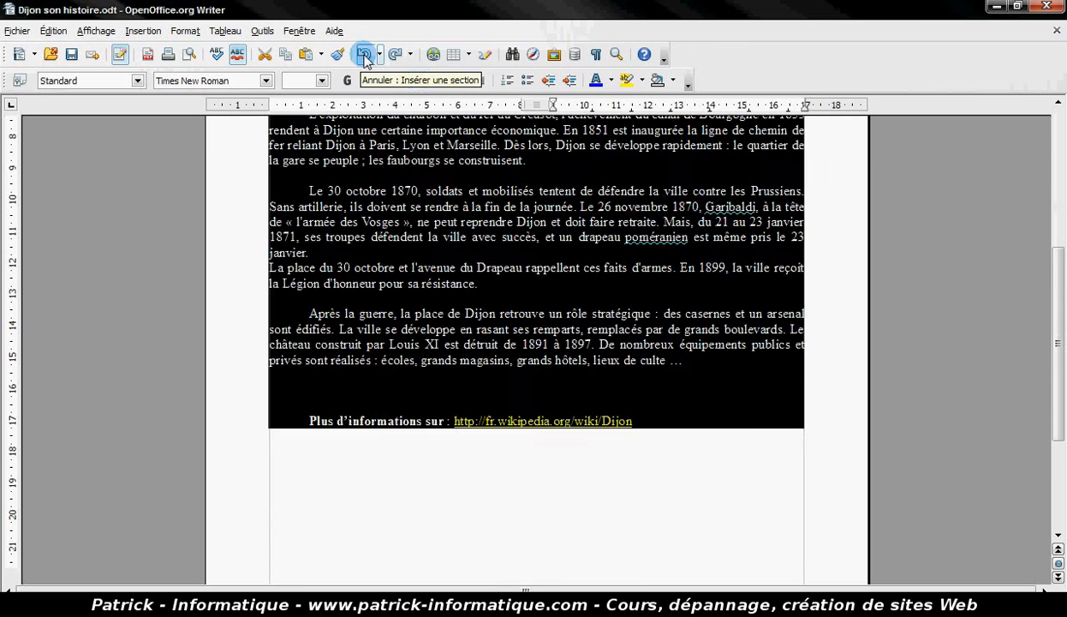
left_click(776, 367)
scroll(699, 364, "up", 8)
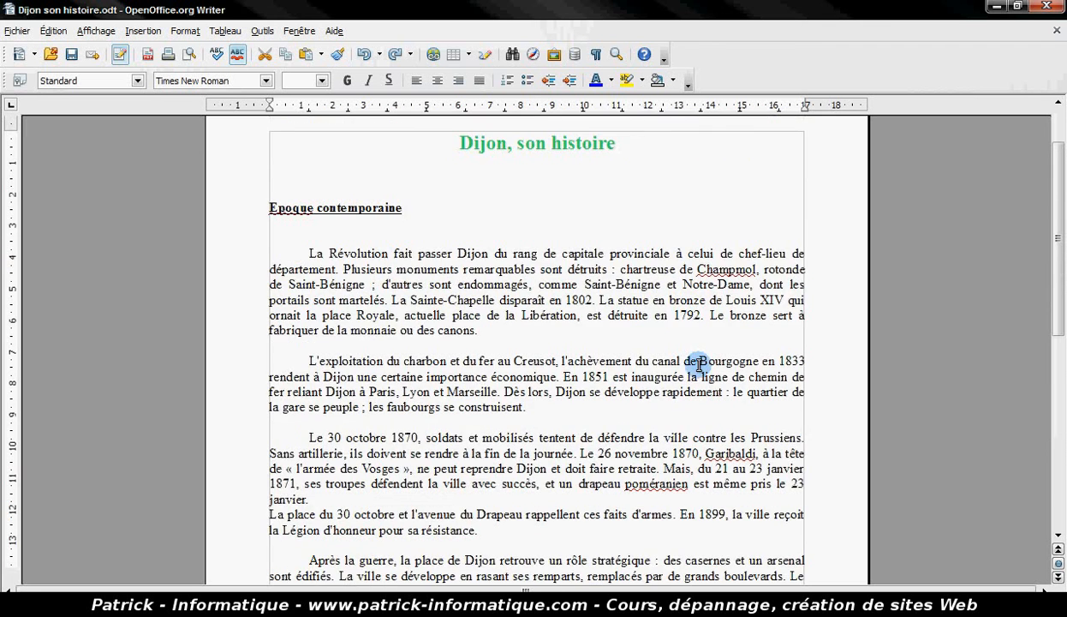